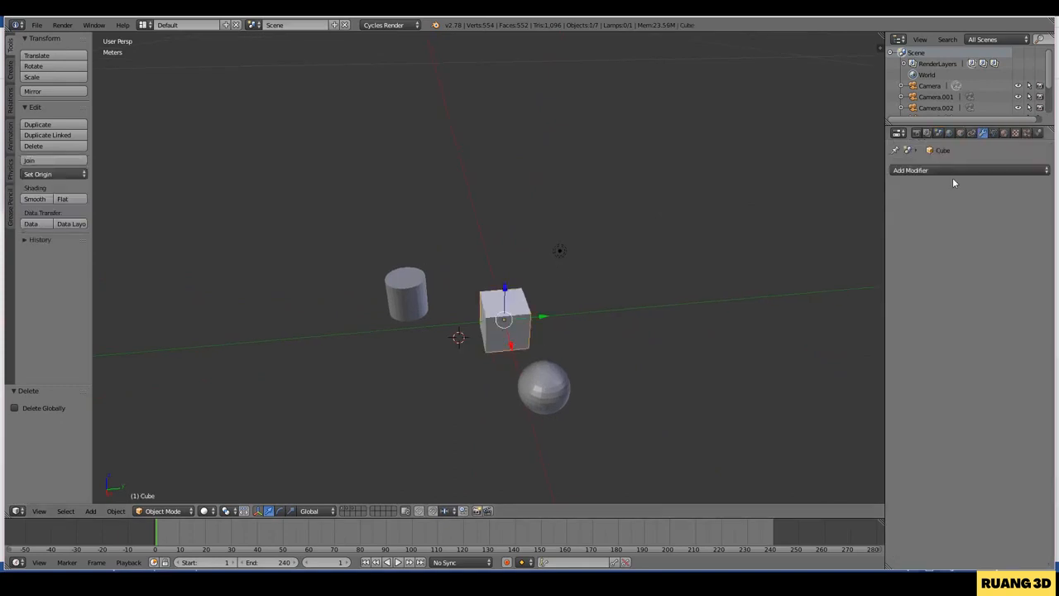
Add an Array modifier to the cube with a relative X offset of 1.300
left_click(977, 170)
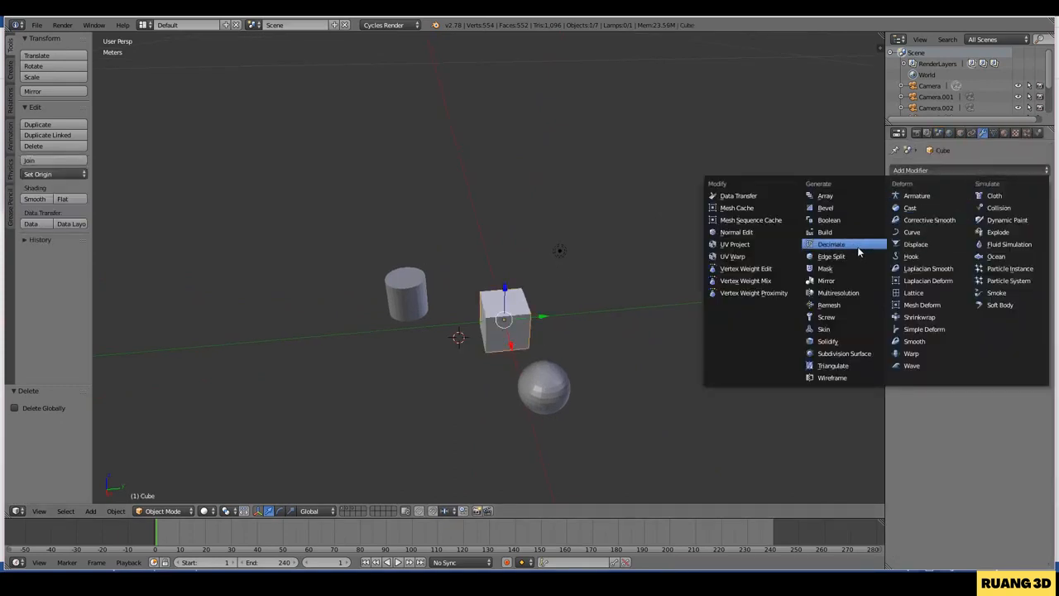
left_click(824, 196)
middle_click_drag(651, 272, 757, 239)
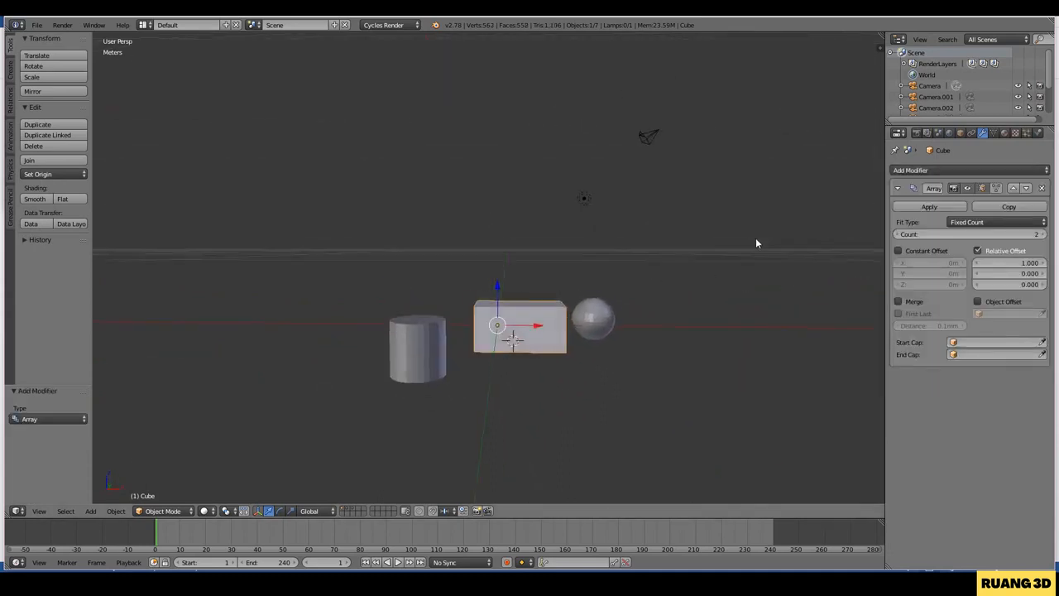
scroll(756, 239, "up", 3)
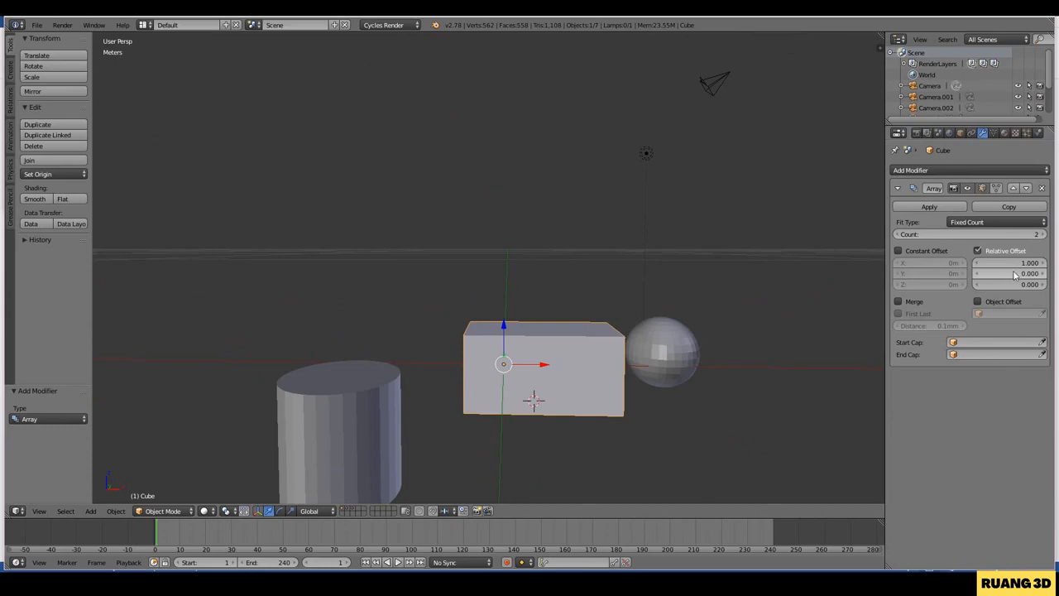
left_click_drag(1013, 275, 1032, 264)
middle_click_drag(622, 324, 787, 302)
scroll(534, 331, "down", 5)
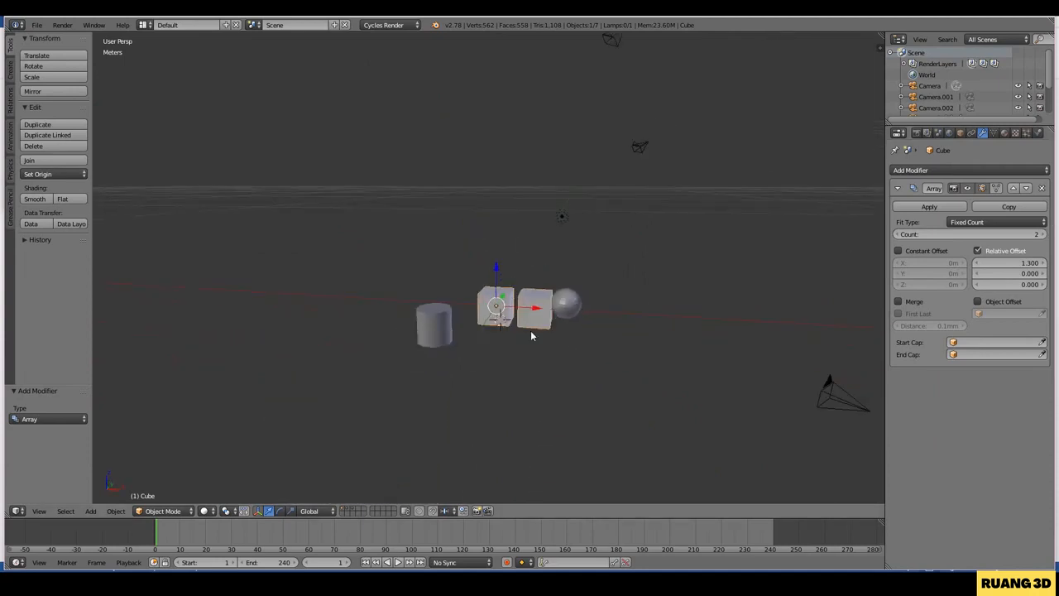
Set the cube's Array count to 9 to form a row of cubes
left_click_drag(1038, 237, 1044, 237)
middle_click_drag(721, 380, 745, 374)
scroll(488, 293, "down", 1)
scroll(534, 305, "down", 1)
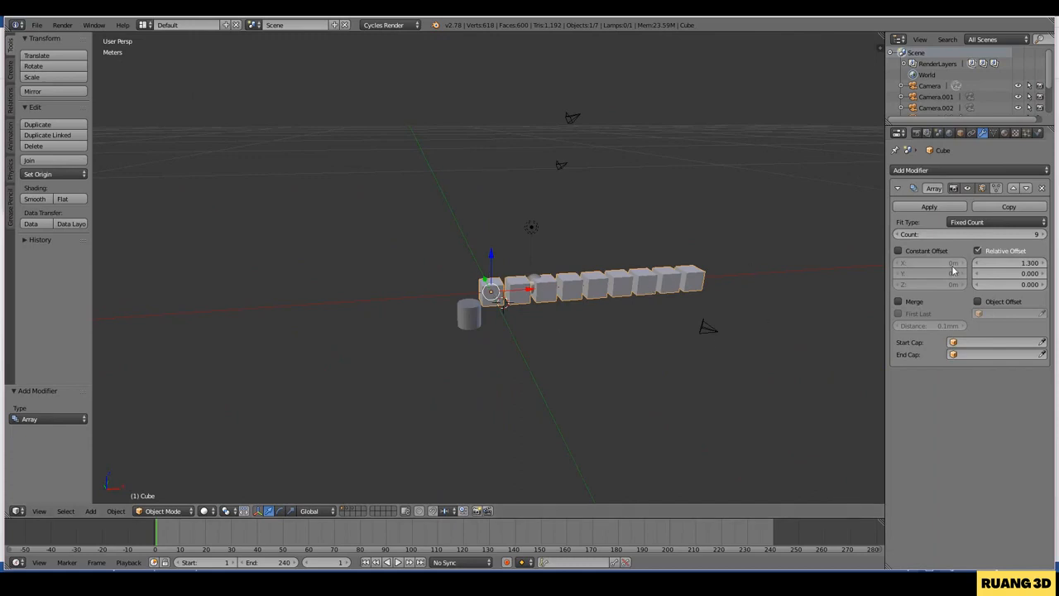
Toggle the Array modifier's viewport display to compare the single original cube with the arrayed row
left_click(969, 189)
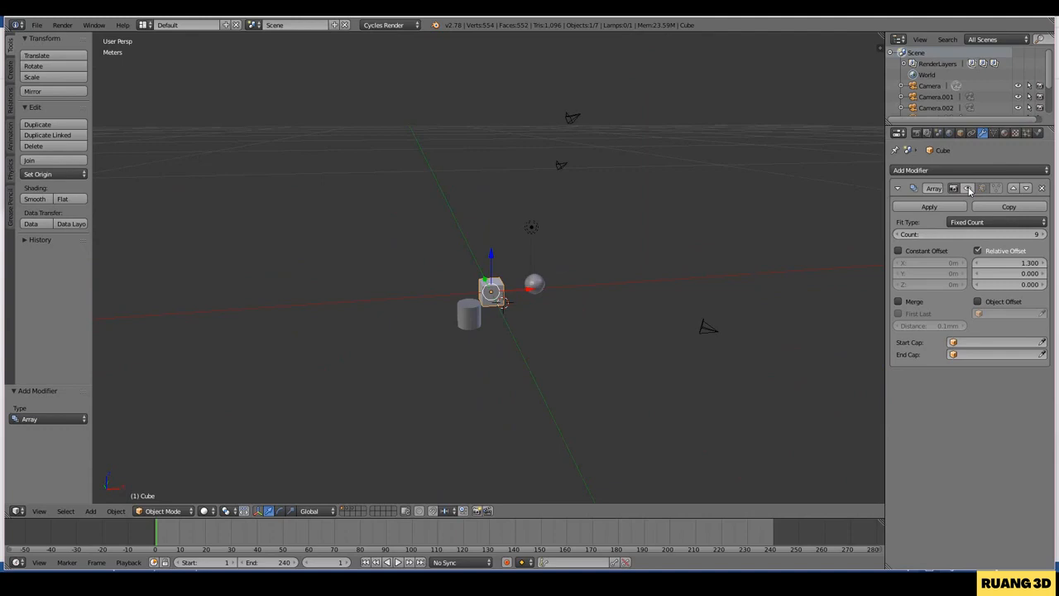
scroll(498, 349, "up", 4)
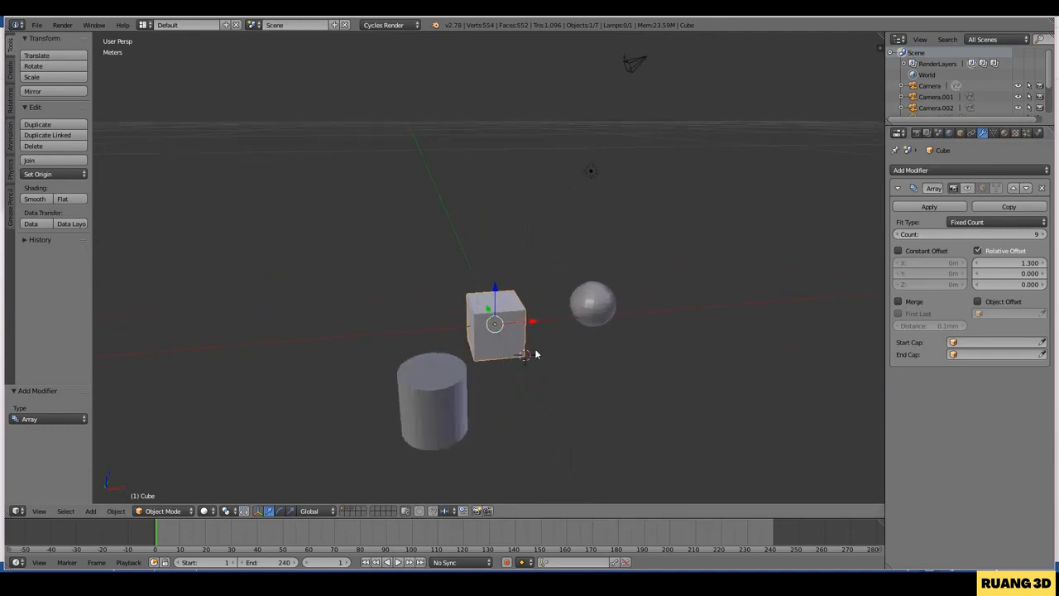
key("g")
right_click(531, 369)
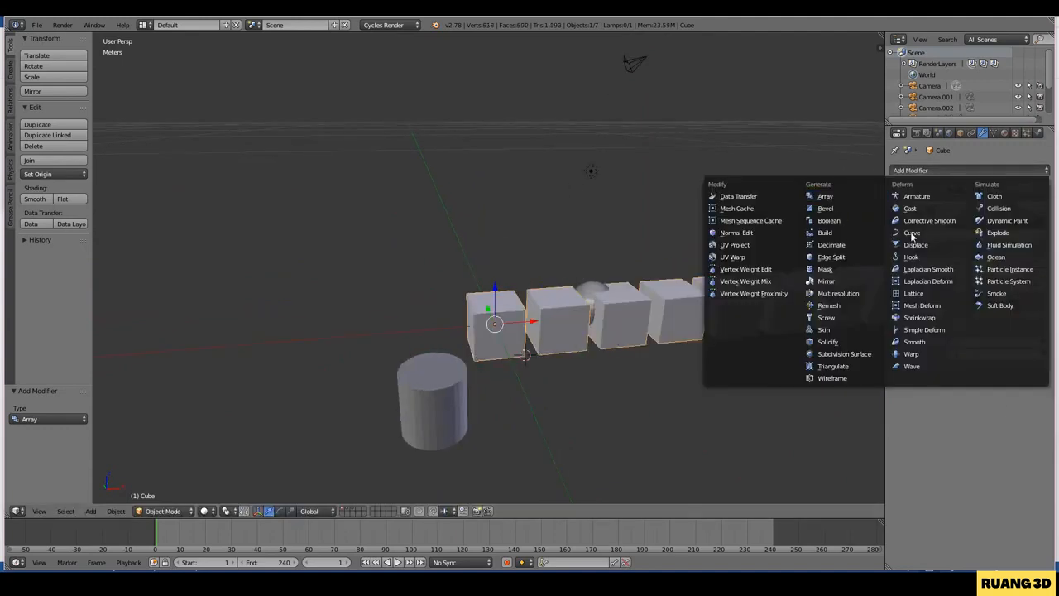
Add a second Array modifier to the cube and set its relative X offset to 0
left_click(943, 168)
left_click(842, 197)
left_click(1024, 455)
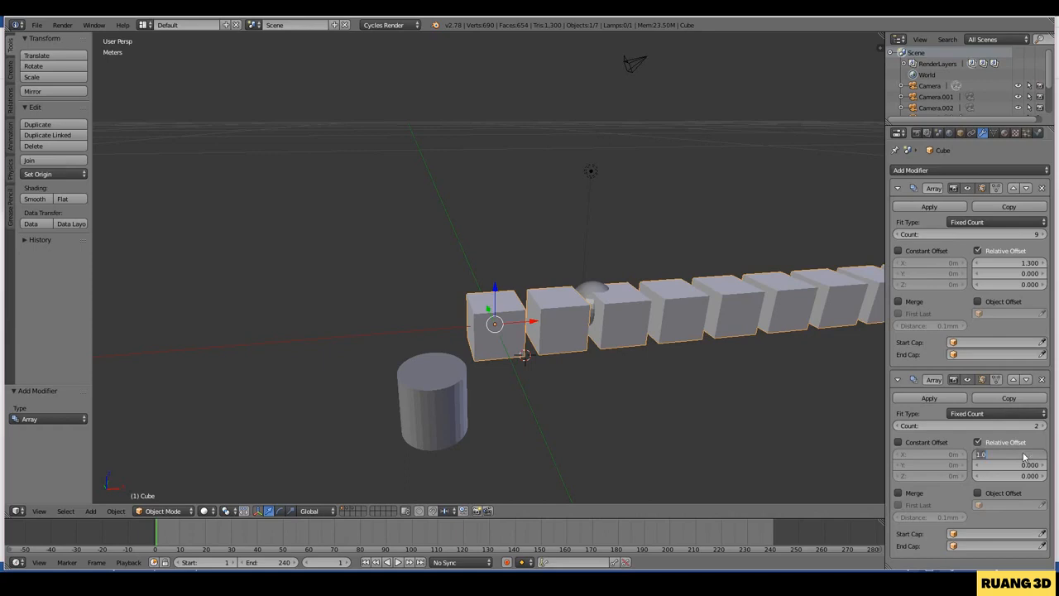
type("0")
Try a relative Z offset of 2 on the second Array modifier
left_click(1026, 476)
type("2")
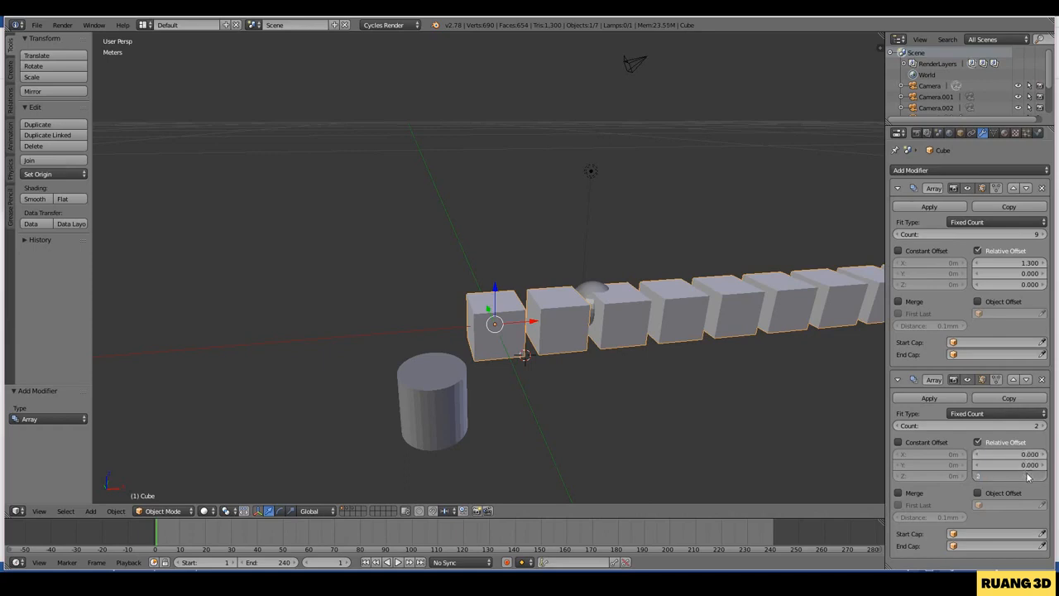
key("Return")
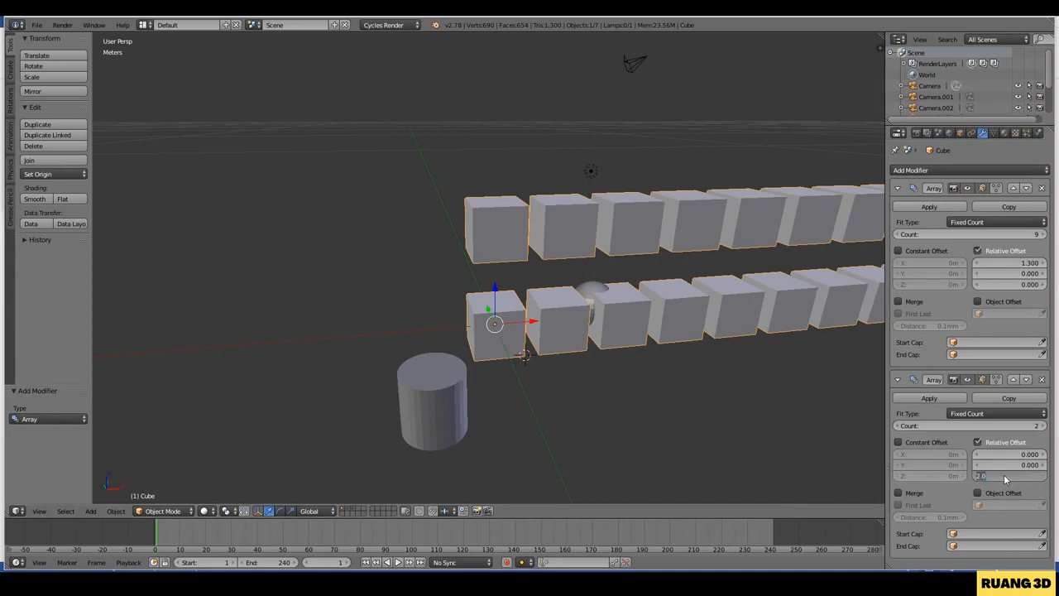
key("ctrl+z")
Set the second Array modifier's relative Y offset to 1.500
left_click(1016, 469)
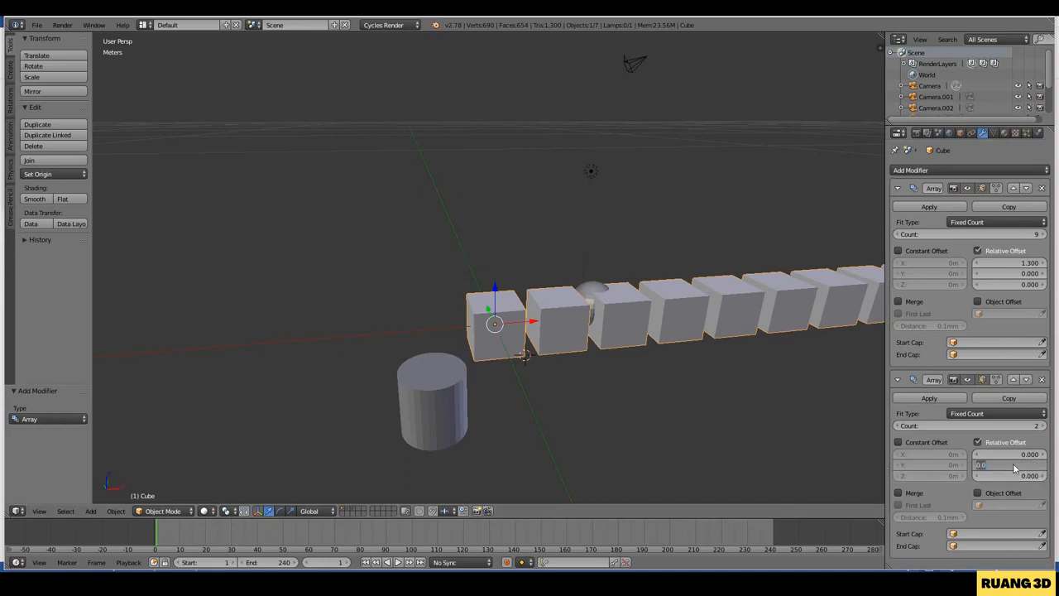
type("1")
key("Return")
middle_click_drag(464, 397, 946, 474)
left_click_drag(1018, 469, 1018, 469)
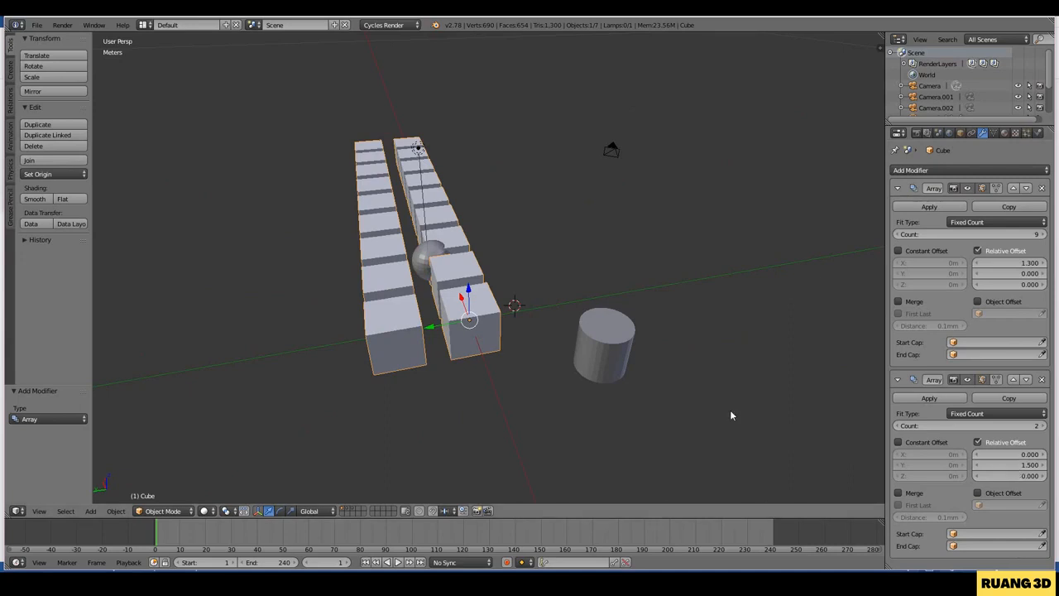
Set the second Array modifier's count to 6 to extend the row into a grid of cubes
scroll(700, 396, "down", 2)
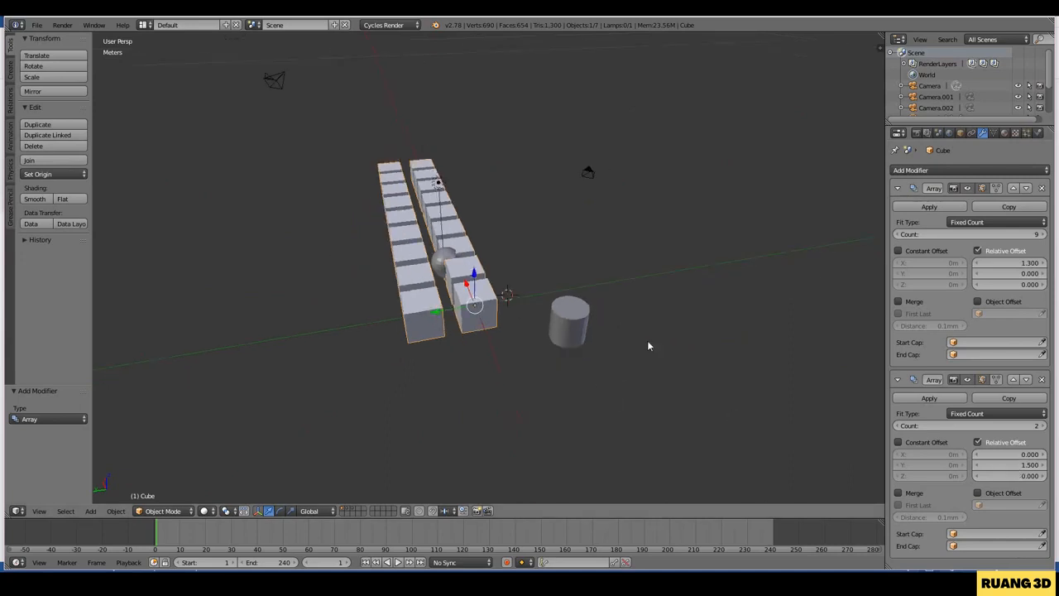
middle_click_drag(592, 351, 621, 387)
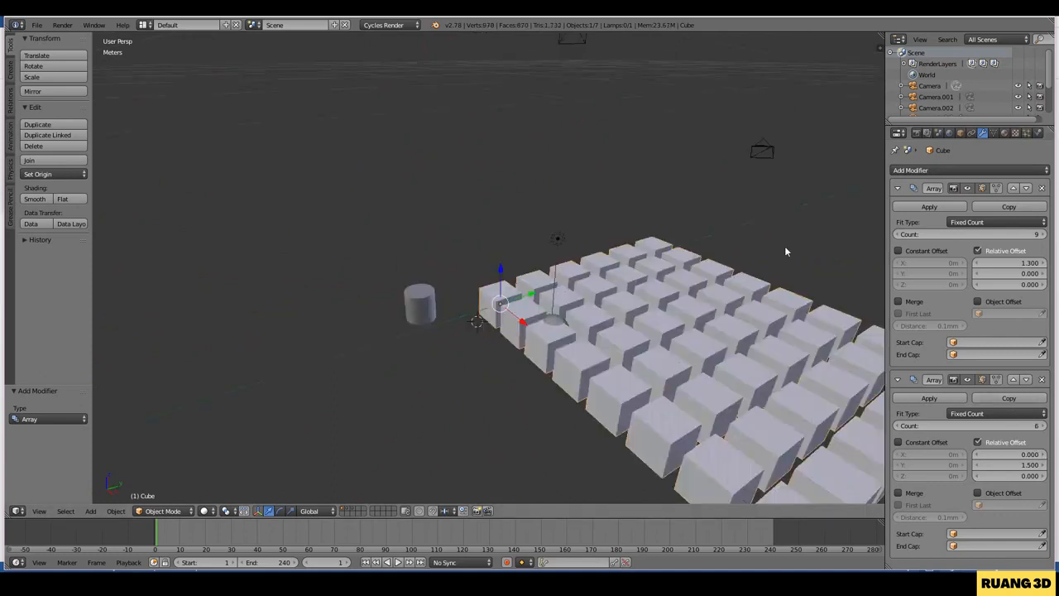
middle_click_drag(785, 246, 822, 256)
middle_click_drag(726, 275, 610, 282)
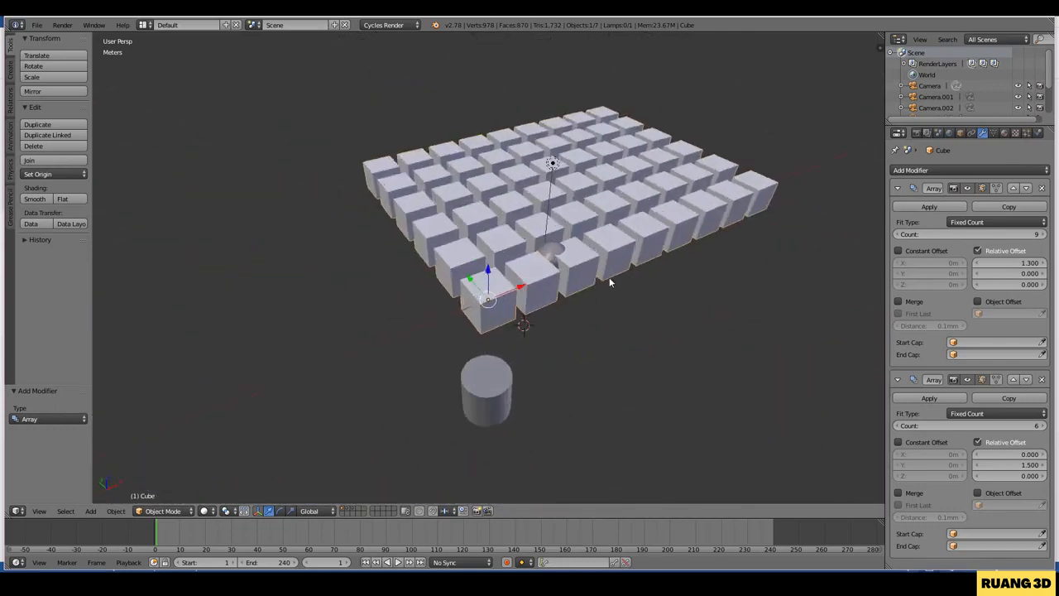
Remove both Array modifiers from the cube
left_click(1043, 380)
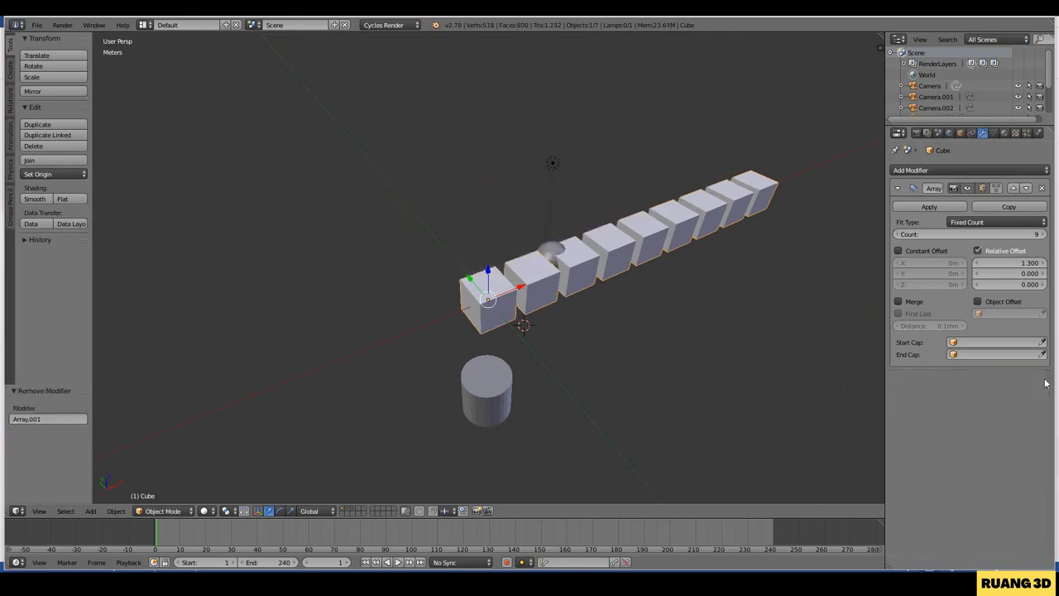
left_click(1043, 188)
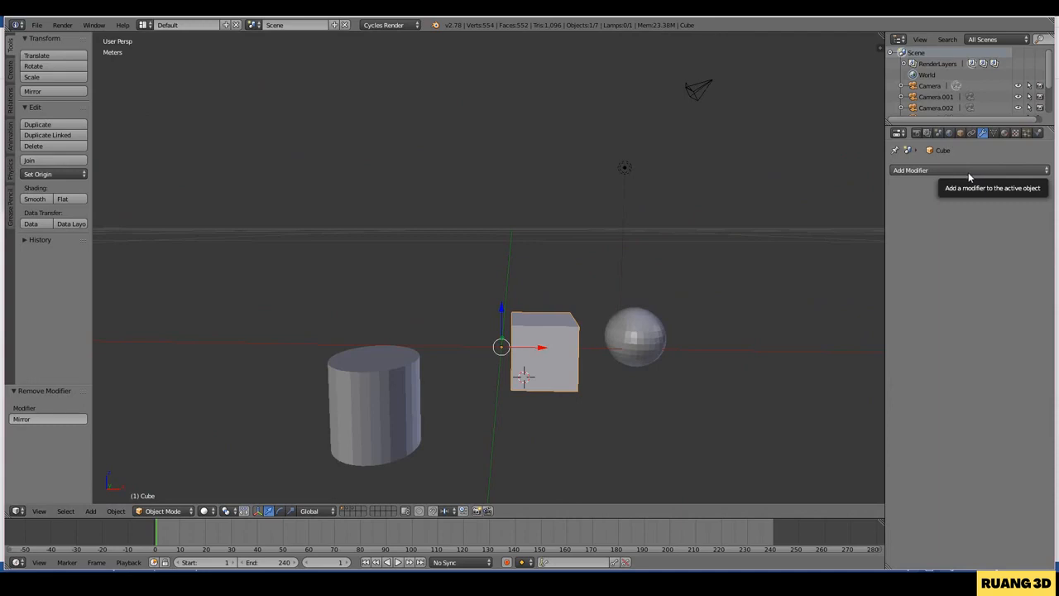
Add a Subdivision Surface modifier to the cube
left_click(918, 171)
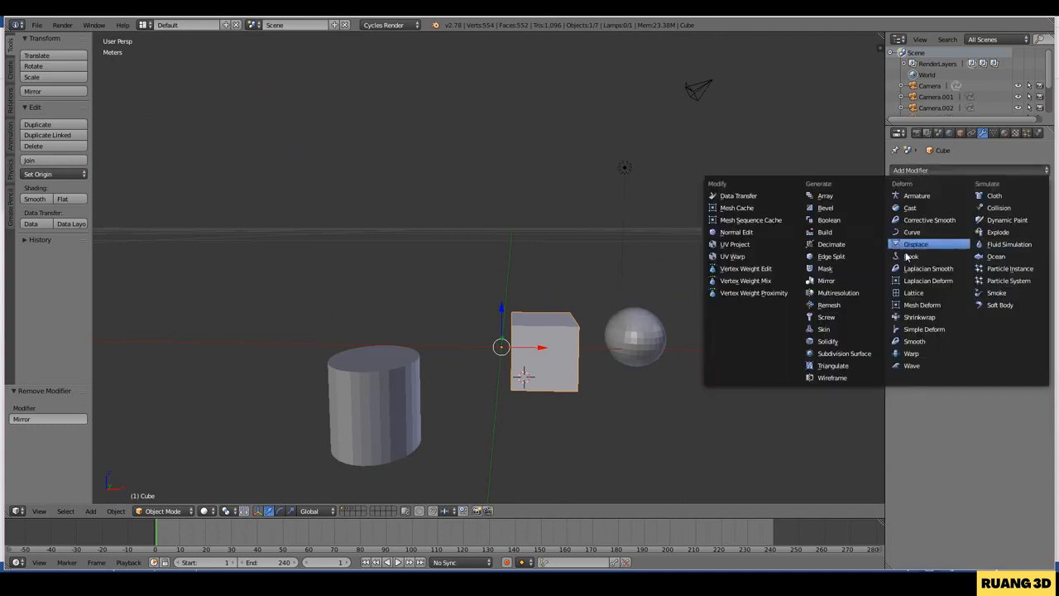
left_click(864, 354)
scroll(749, 361, "up", 2)
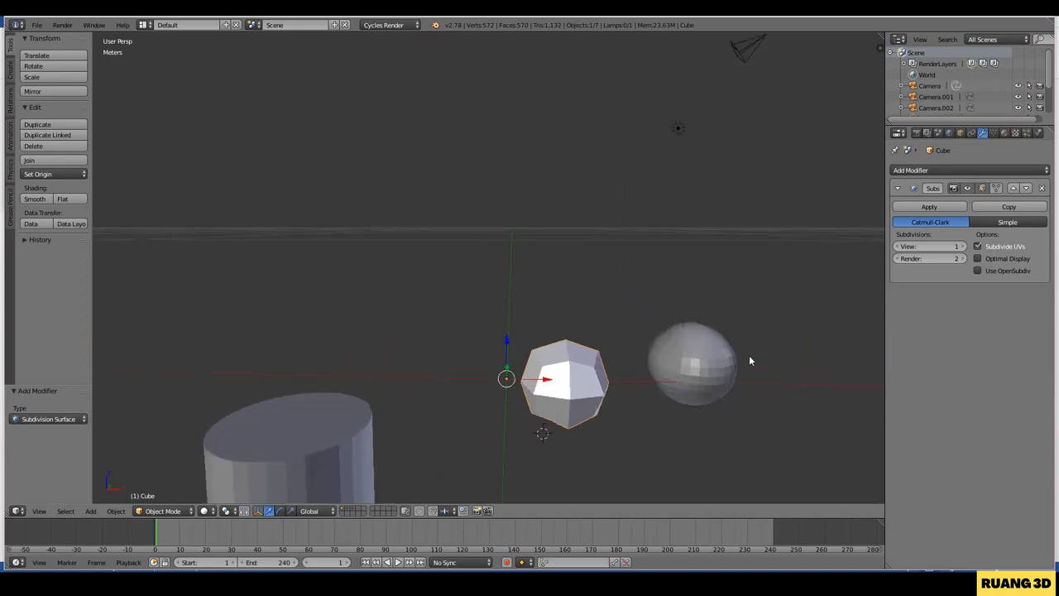
scroll(735, 301, "down", 2)
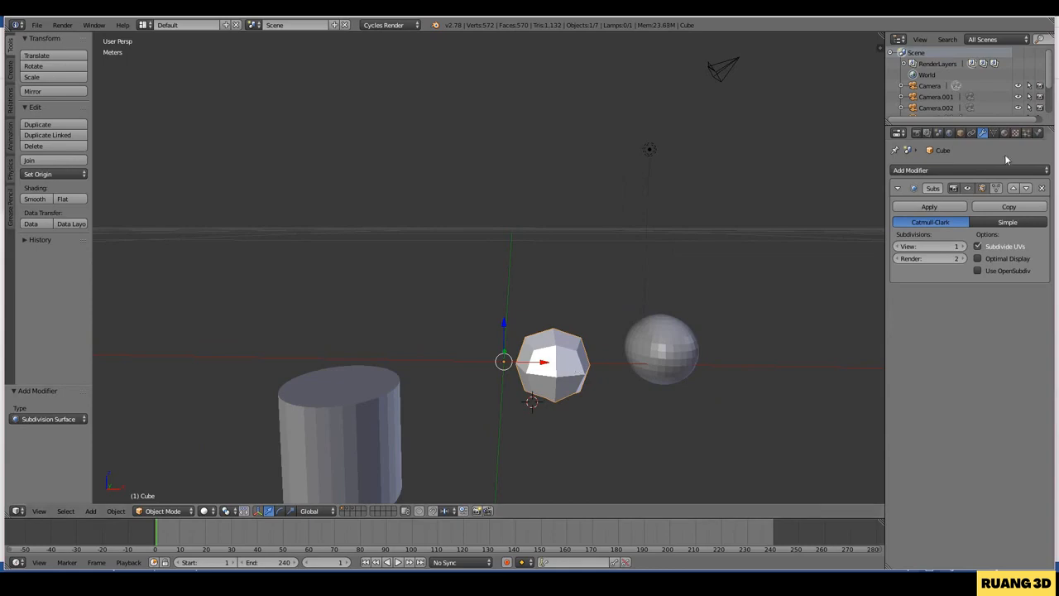
Turn off the viewport display of the cube's Subdivision Surface modifier
left_click(968, 187)
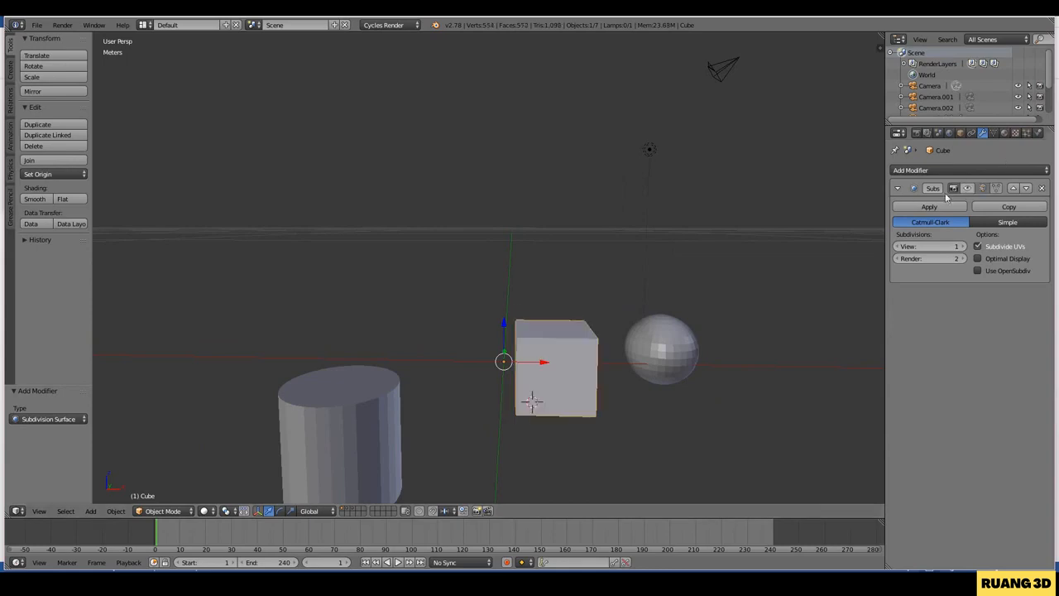
middle_click_drag(568, 338, 558, 388)
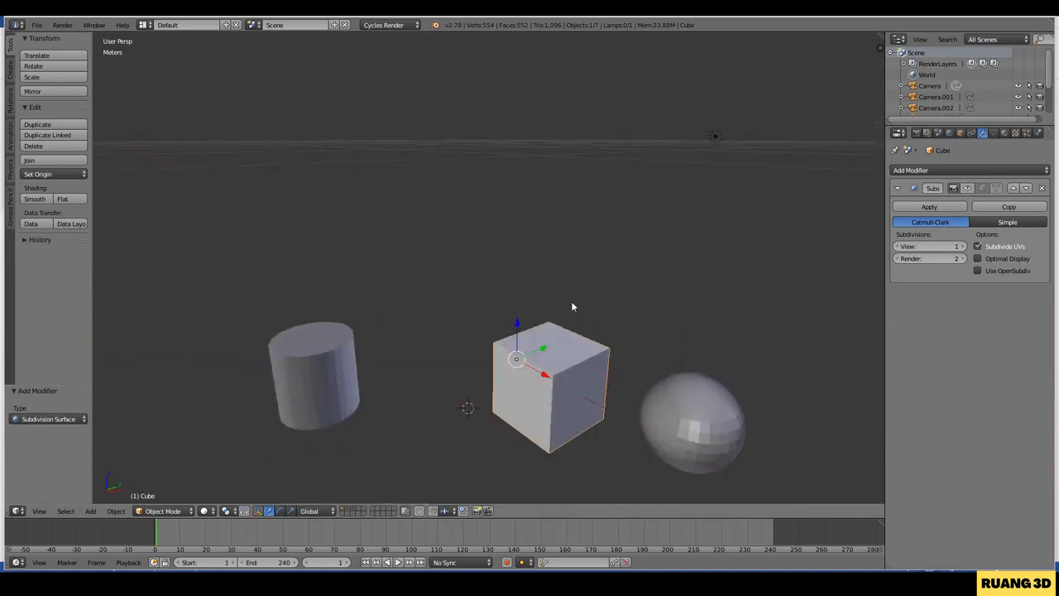
middle_click_drag(590, 343, 586, 390)
scroll(606, 353, "up", 2)
Inspect the cube's original mesh in Edit Mode by selecting the two vertices of its front upper edge
key("Tab")
right_click(538, 365)
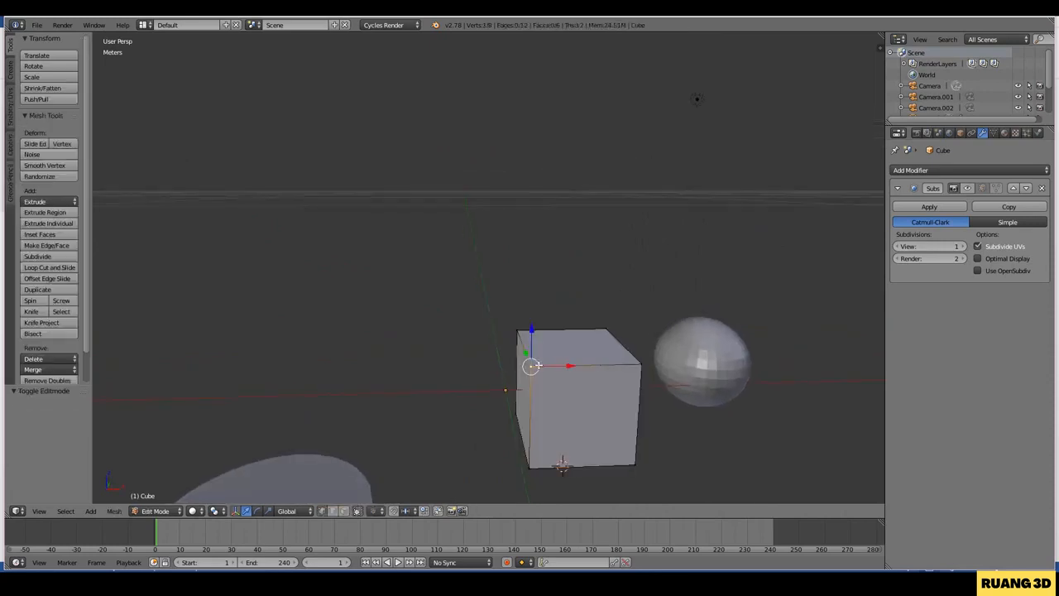
right_click(625, 362, "shift")
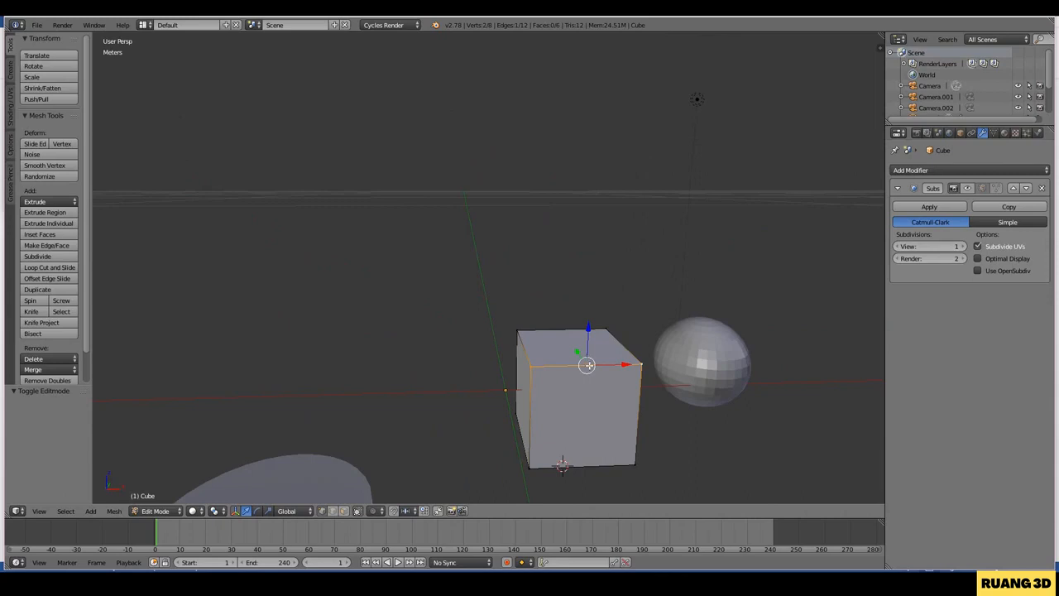
middle_click_drag(597, 367, 535, 364)
middle_click_drag(656, 373, 590, 349)
key("Tab")
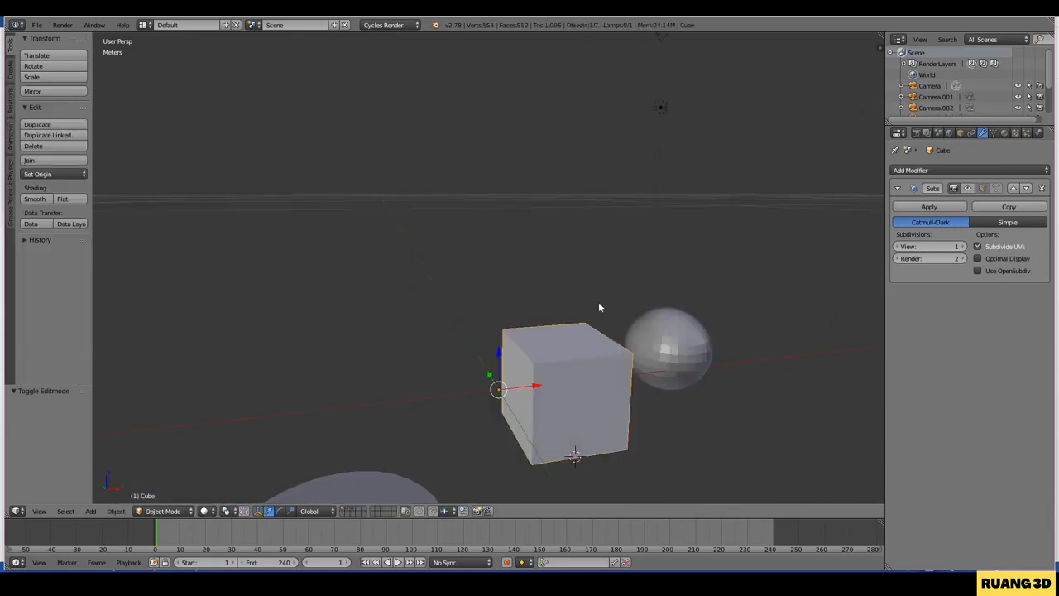
Turn the viewport display of the cube's Subdivision Surface modifier back on
left_click(968, 187)
middle_click_drag(520, 421, 498, 385)
middle_click_drag(629, 275, 626, 302)
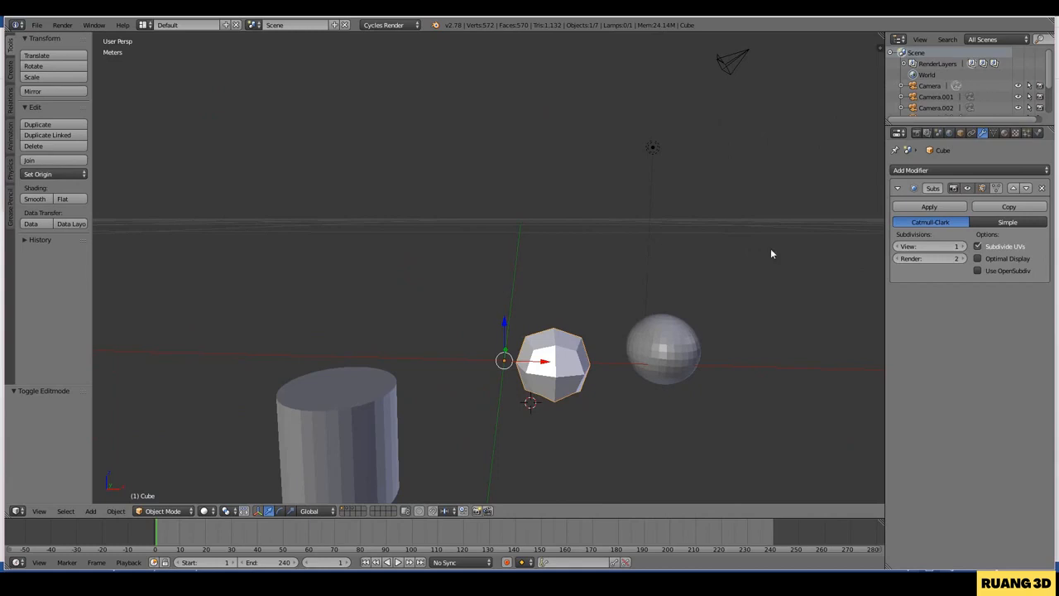
Raise the cube's viewport subdivisions by two levels and shade the cube smooth
left_click(962, 247)
left_click(962, 247)
mouse_move(693, 381)
middle_mouse_down()
mouse_move(620, 400)
mouse_move(682, 380)
middle_mouse_up()
scroll(645, 382, "up", 1)
left_click(46, 199)
Add a Subdivision Surface modifier to the sphere with 2 viewport subdivisions
right_click(715, 365)
left_click(919, 170)
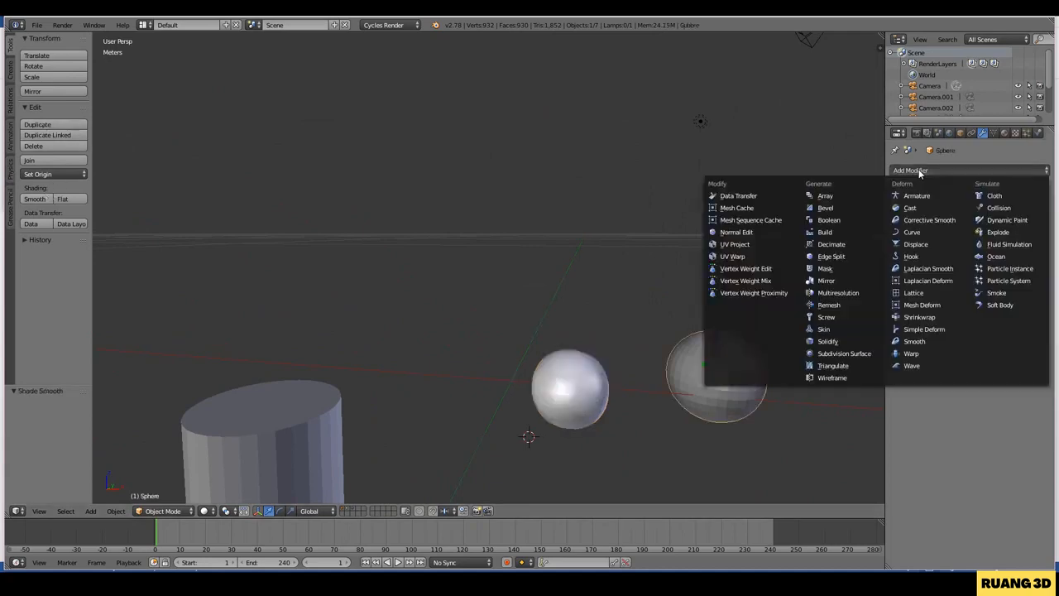
left_click(845, 353)
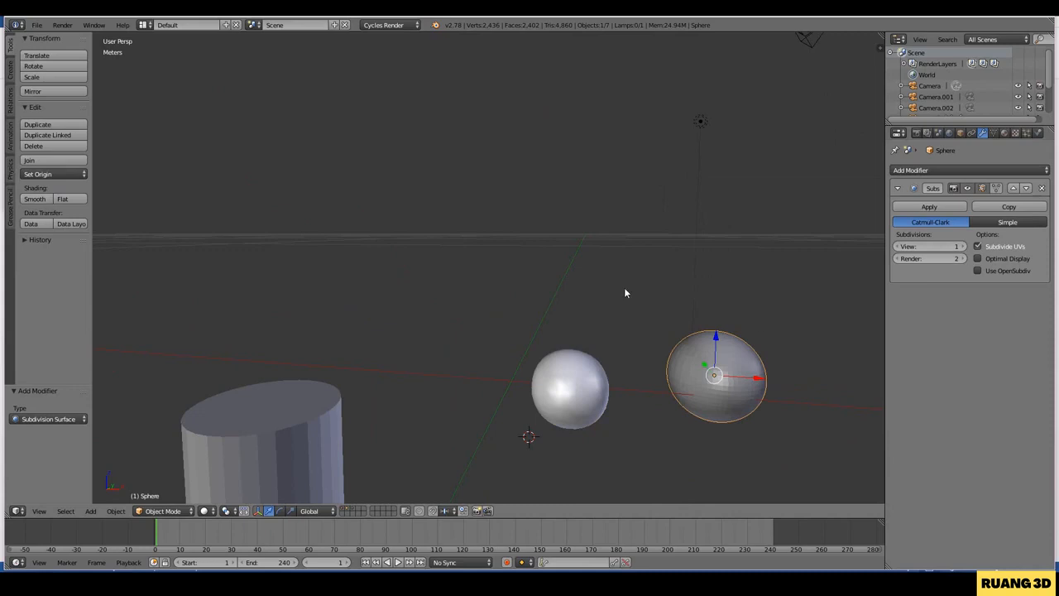
left_click(961, 247)
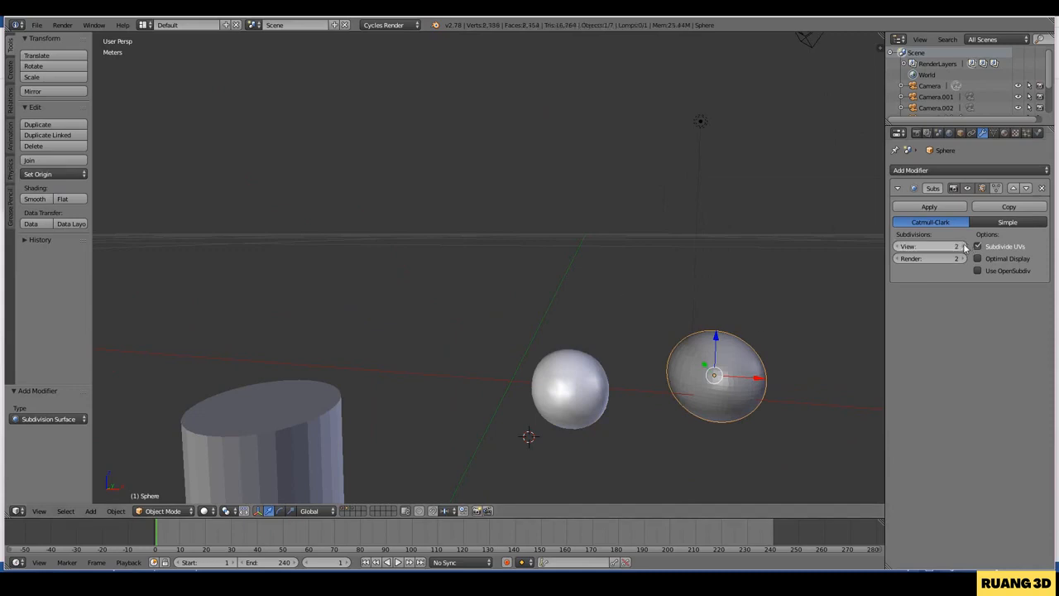
Examine the surface smoothness of the subdivided cube and sphere from several angles and up close
scroll(513, 329, "down", 3)
middle_click_drag(513, 329, 500, 352)
scroll(542, 349, "up", 2)
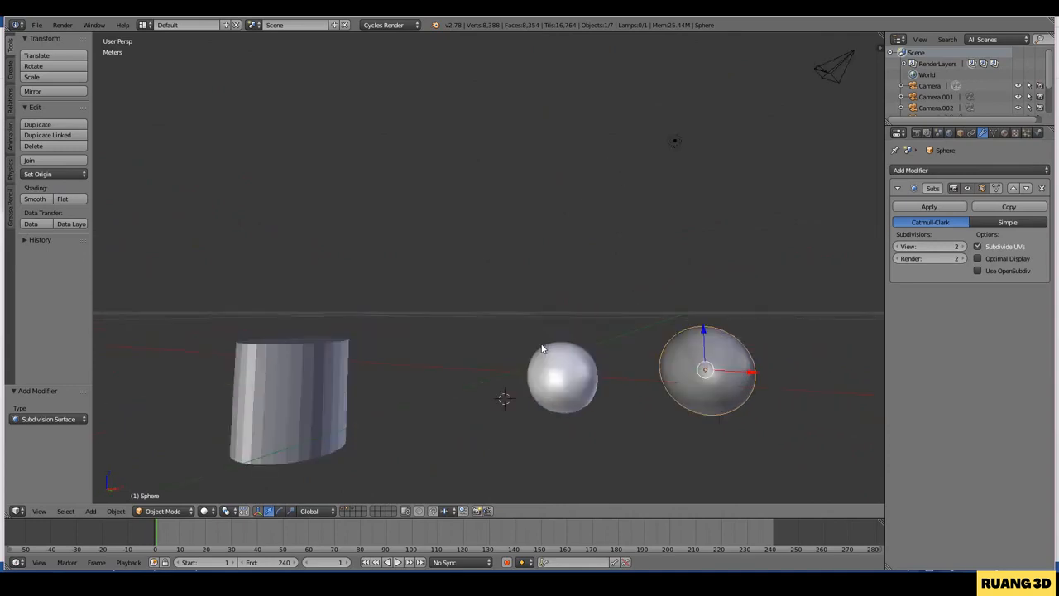
mouse_move(411, 349)
middle_mouse_down()
mouse_move(428, 390)
mouse_move(445, 394)
mouse_move(373, 295)
mouse_move(400, 340)
middle_mouse_up()
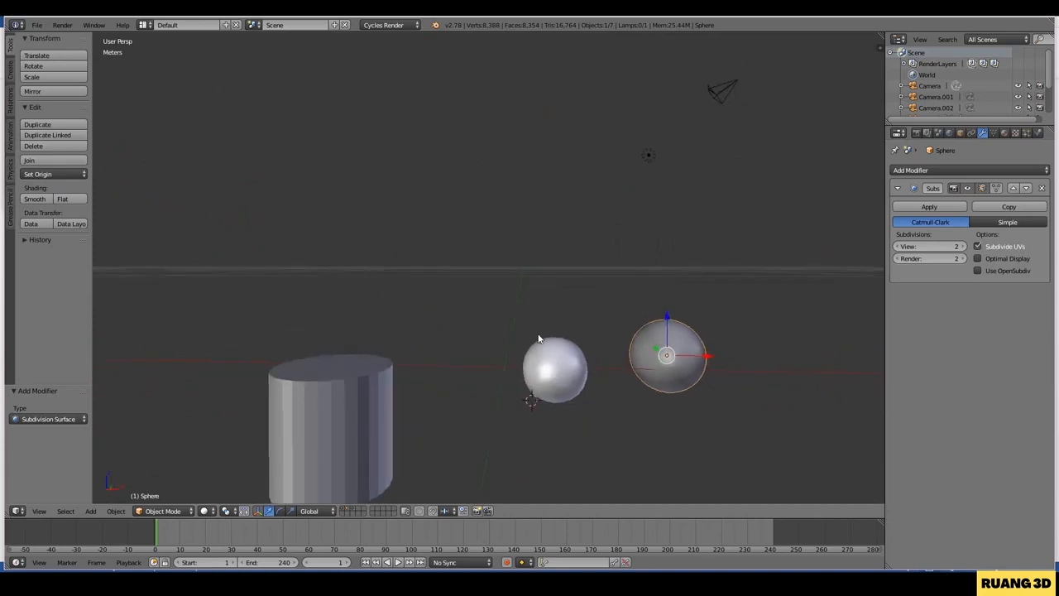
middle_click_drag(845, 276, 583, 308)
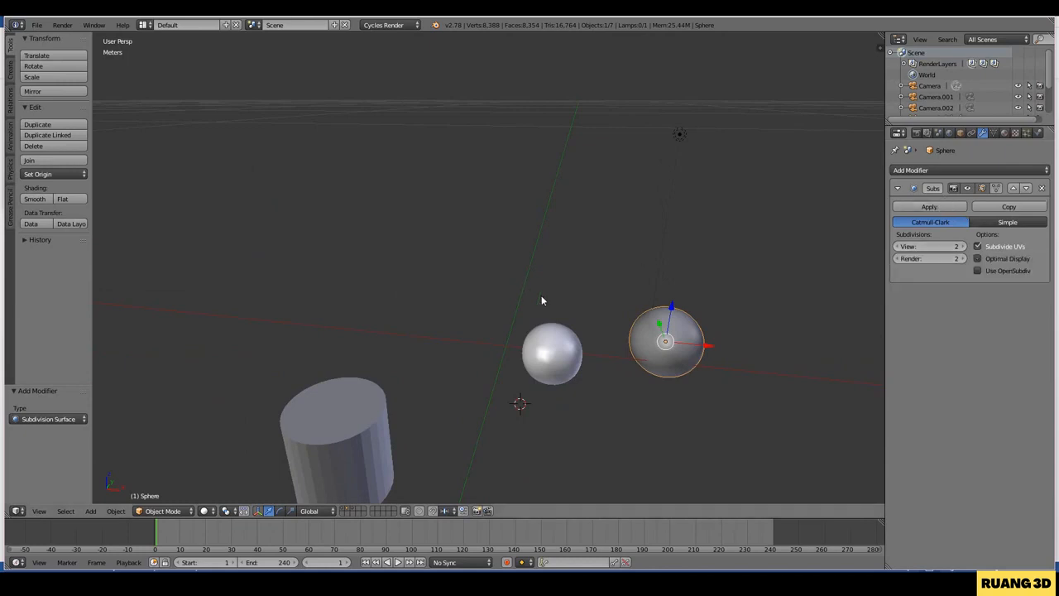
scroll(554, 301, "up", 5)
mouse_move(593, 308)
middle_mouse_down()
mouse_move(601, 287)
mouse_move(610, 300)
middle_mouse_up()
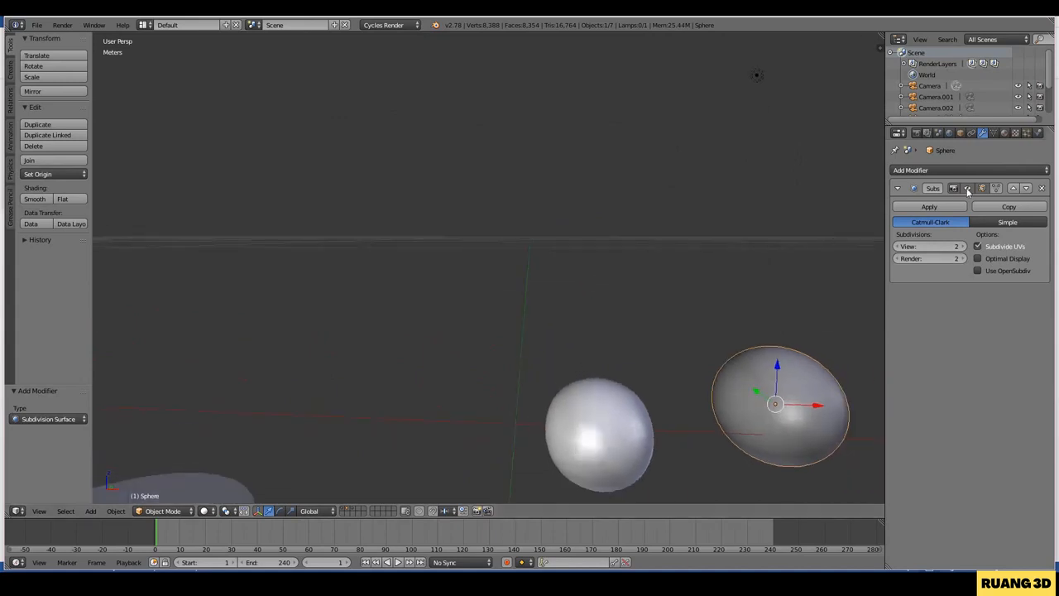
Turn off the cube's Subdivision Surface display and remove the sphere's Subdivision Surface modifier
right_click(626, 399)
left_click(970, 191)
scroll(604, 377, "down", 3)
middle_click_drag(603, 381, 523, 414)
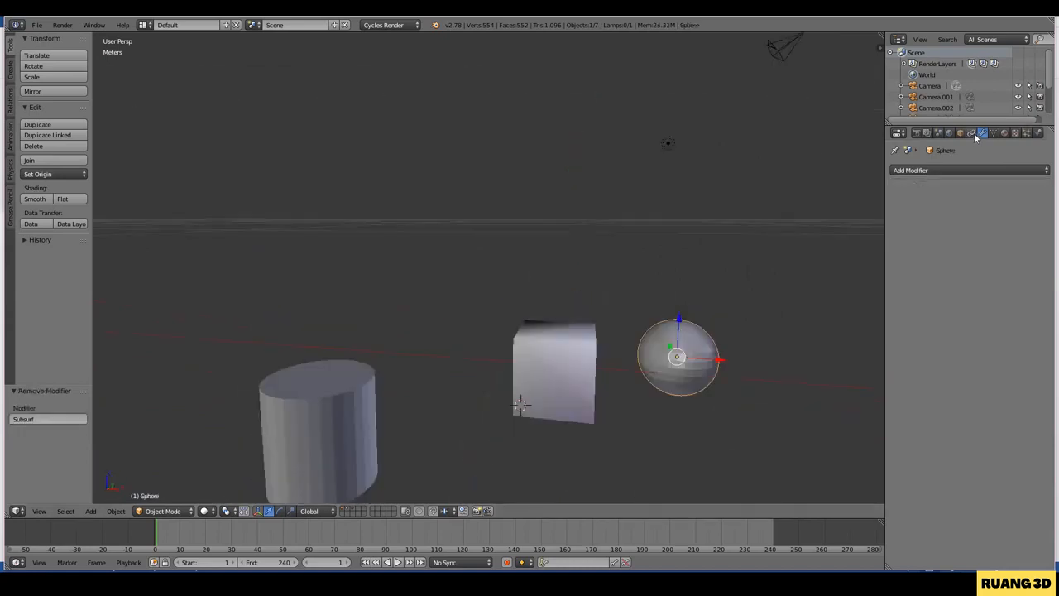
Display the object constraint settings and move the cube over to the sphere
left_click(972, 133)
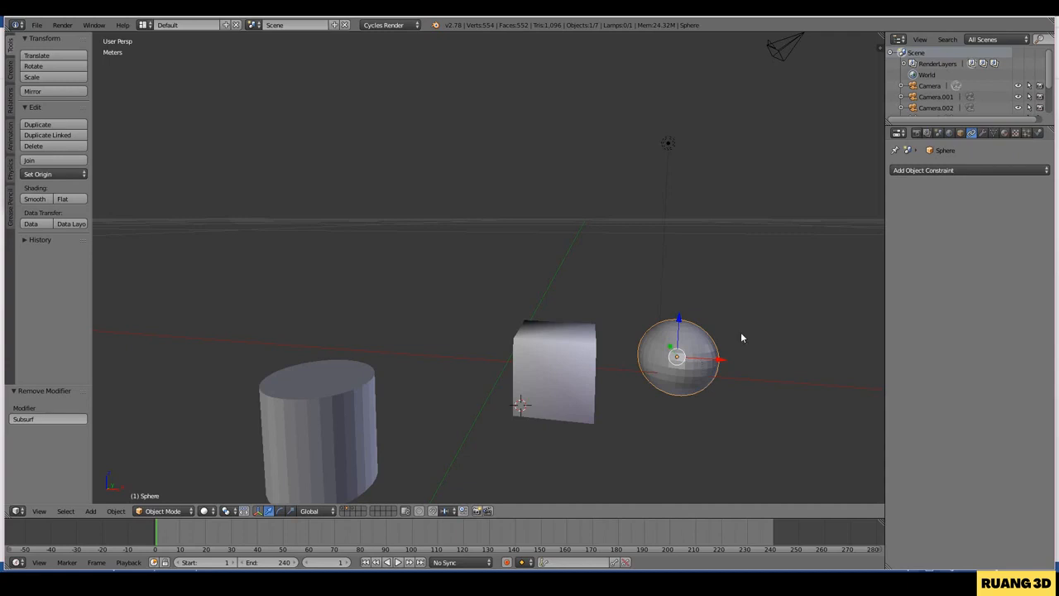
middle_click_drag(599, 399, 532, 365)
scroll(529, 364, "down", 2)
right_click(509, 360)
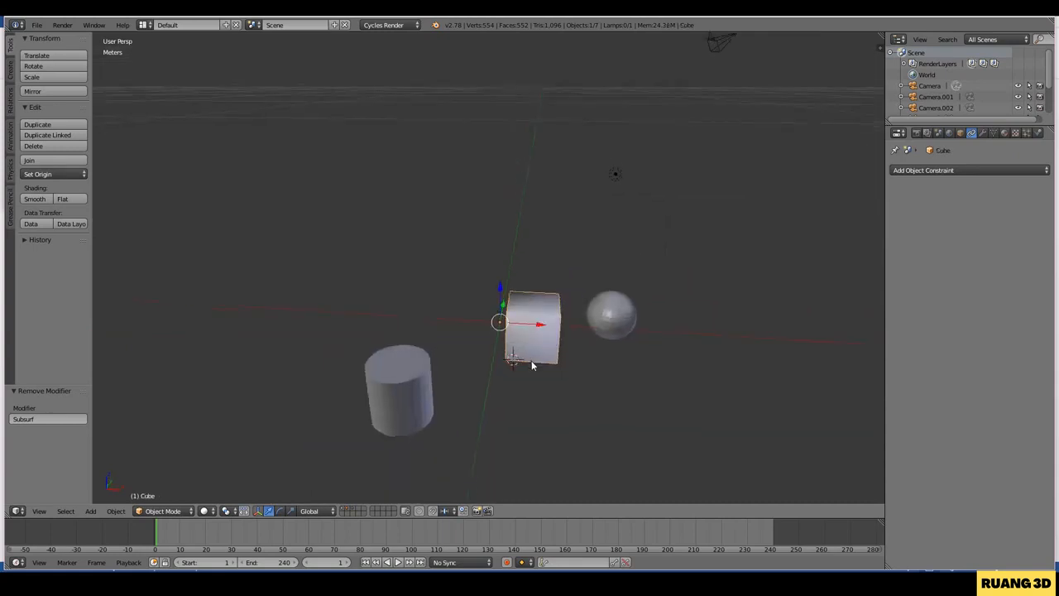
key("g")
left_click(622, 309)
middle_click_drag(621, 310, 751, 294)
scroll(462, 337, "up", 2)
Reposition the cube from different viewing angles to place it directly on top of the sphere
key("g")
left_click(458, 322)
middle_click_drag(459, 323, 422, 329)
scroll(422, 329, "down", 4)
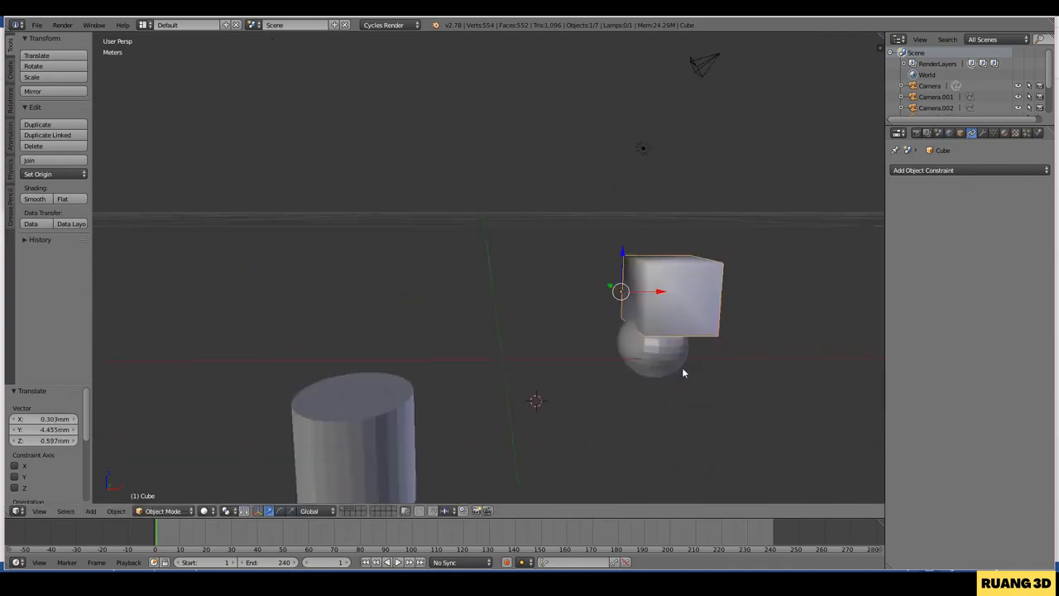
middle_click_drag(684, 369, 661, 360)
key("g")
left_click(742, 340)
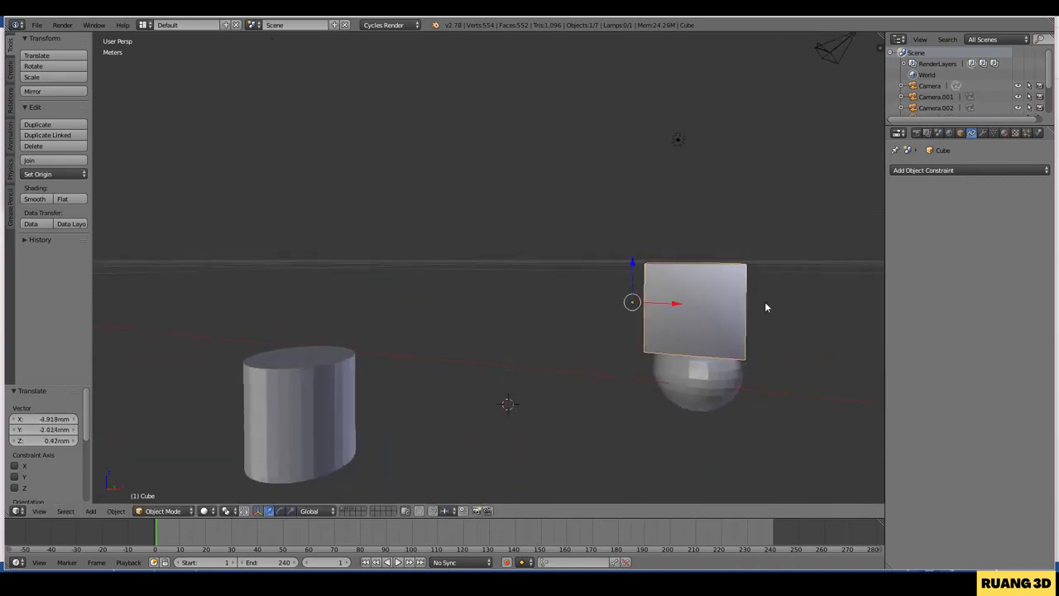
Add a Child Of constraint to the cube with the Sphere as target and set its inverse
left_click(960, 170)
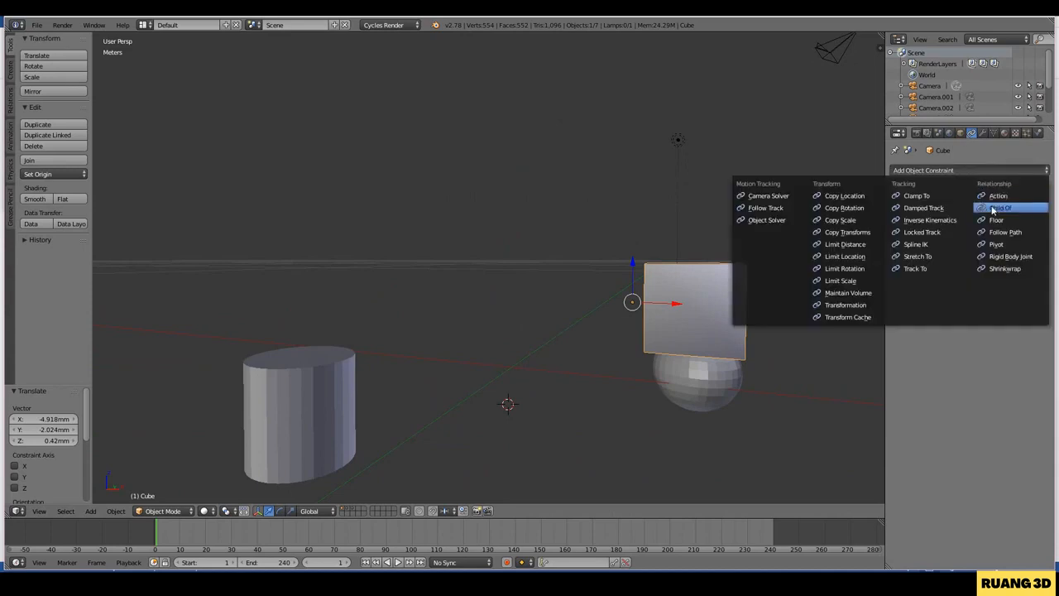
left_click(993, 211)
left_click(977, 211)
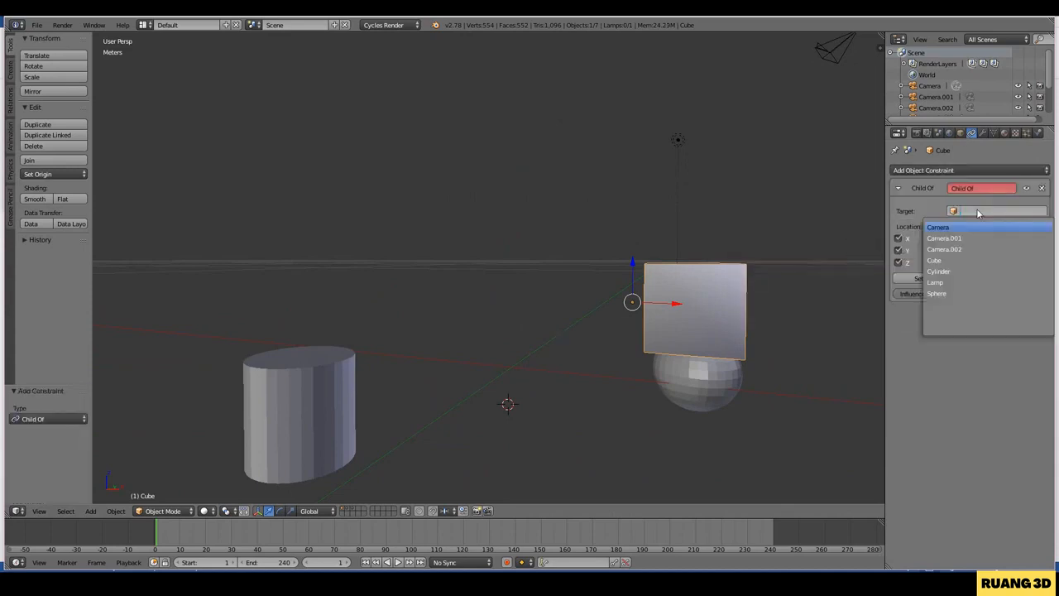
key("Return")
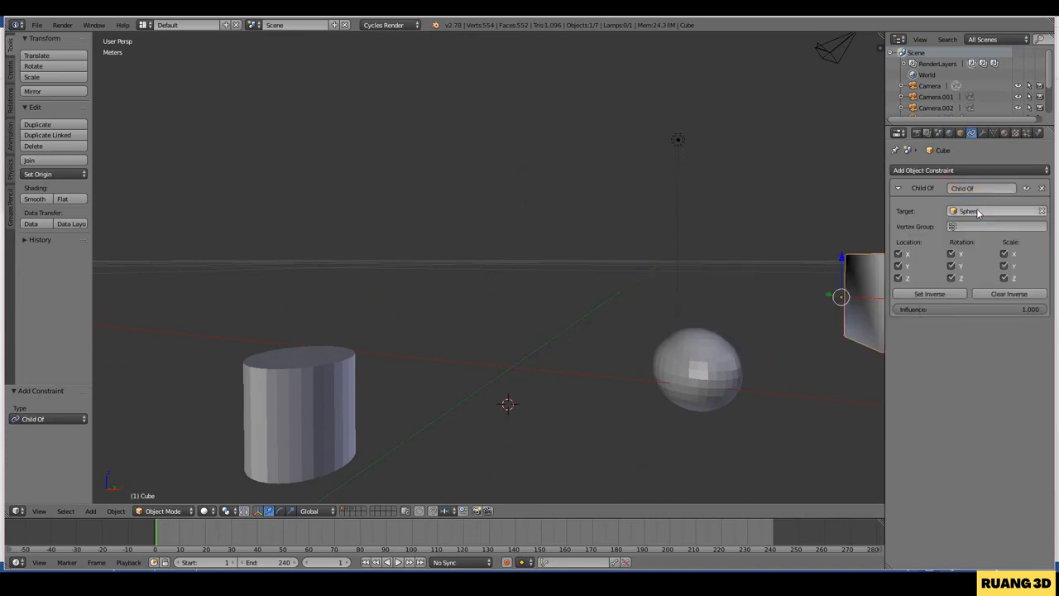
left_click(1015, 295)
left_click(929, 294)
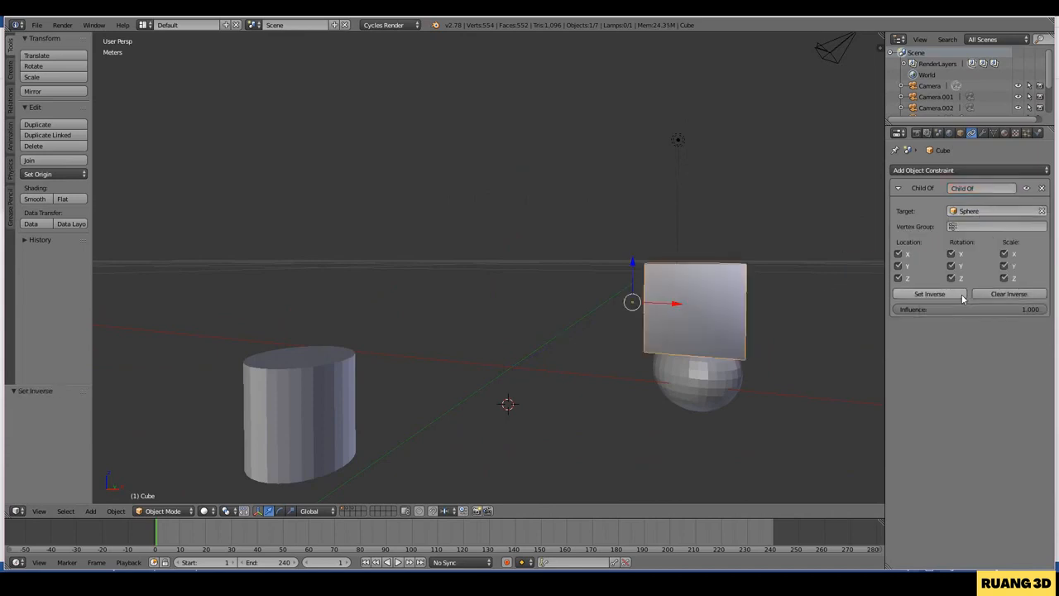
Try moving the sphere around to test the cube's Child Of constraint, cancelling each move
middle_click_drag(591, 288, 723, 382)
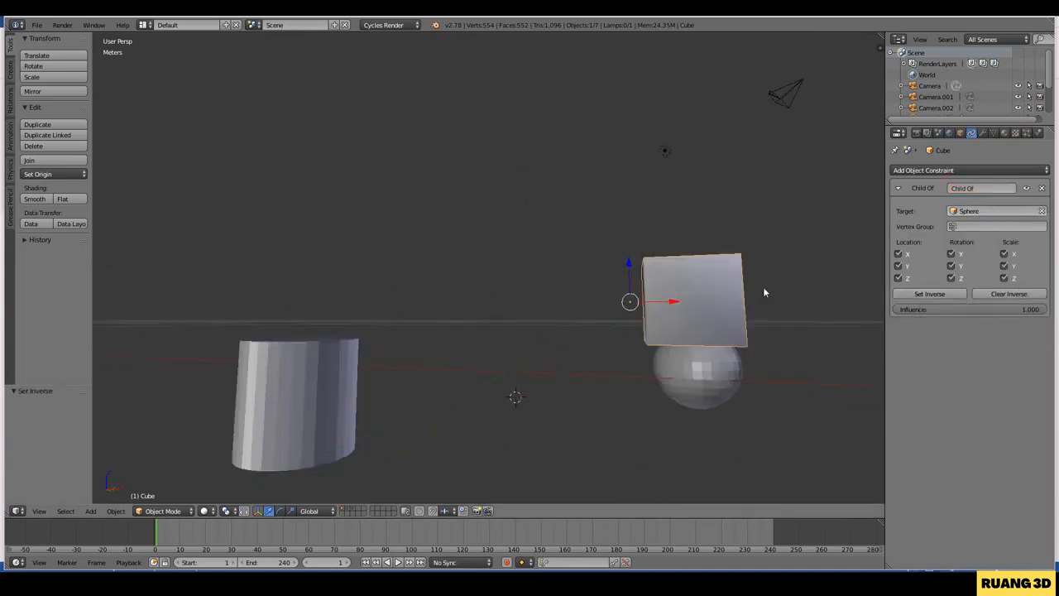
scroll(796, 320, "down", 1)
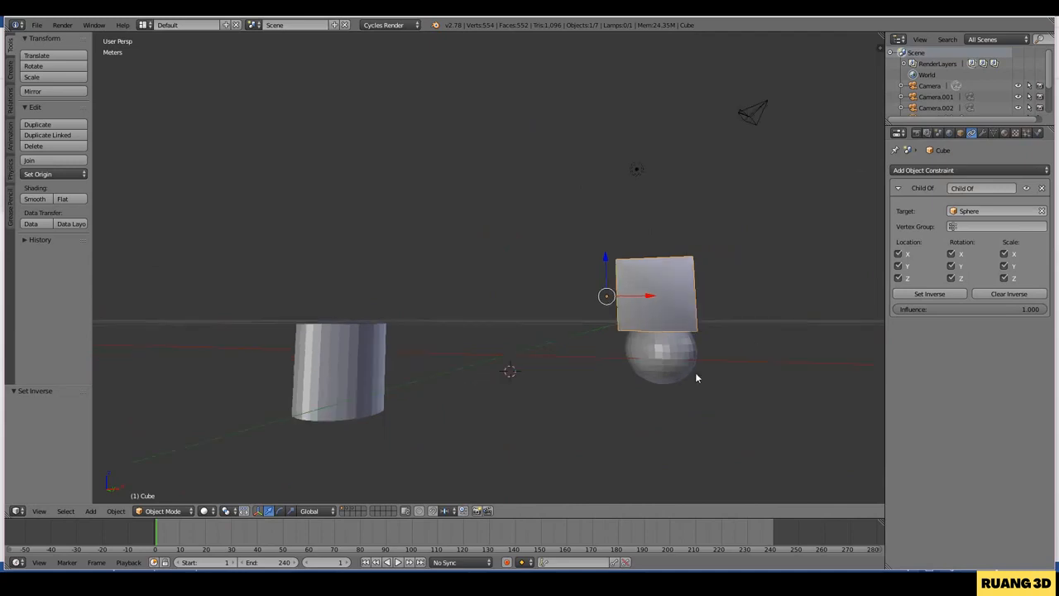
right_click(671, 365)
key("g")
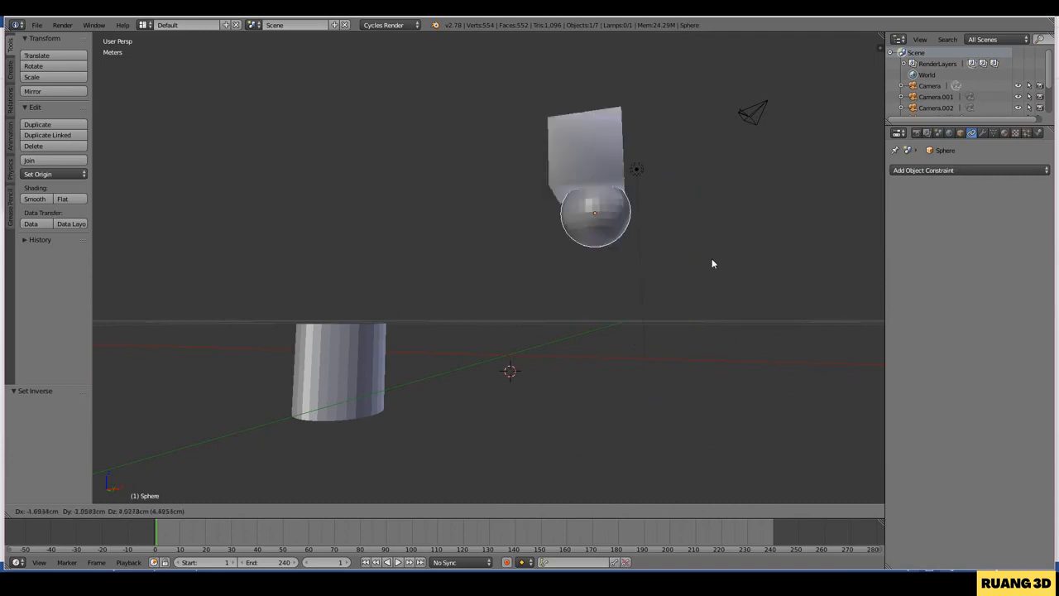
right_click(501, 295)
middle_click_drag(500, 296, 435, 367)
key("g")
right_click(442, 255)
Move the cube about 3.365 mm along the Y axis to align it above the sphere
right_click(442, 258)
middle_click_drag(443, 259, 415, 299)
left_click_drag(416, 294, 416, 301)
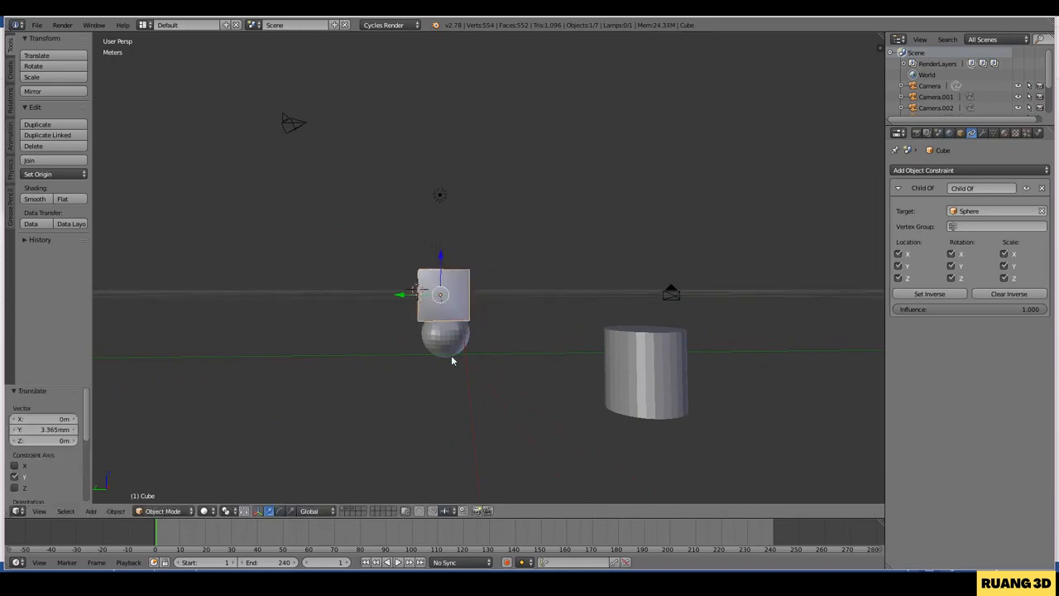
Try moving the sphere again with the realigned cube attached and cancel the move
right_click(451, 356)
scroll(451, 355, "down", 1)
key("g")
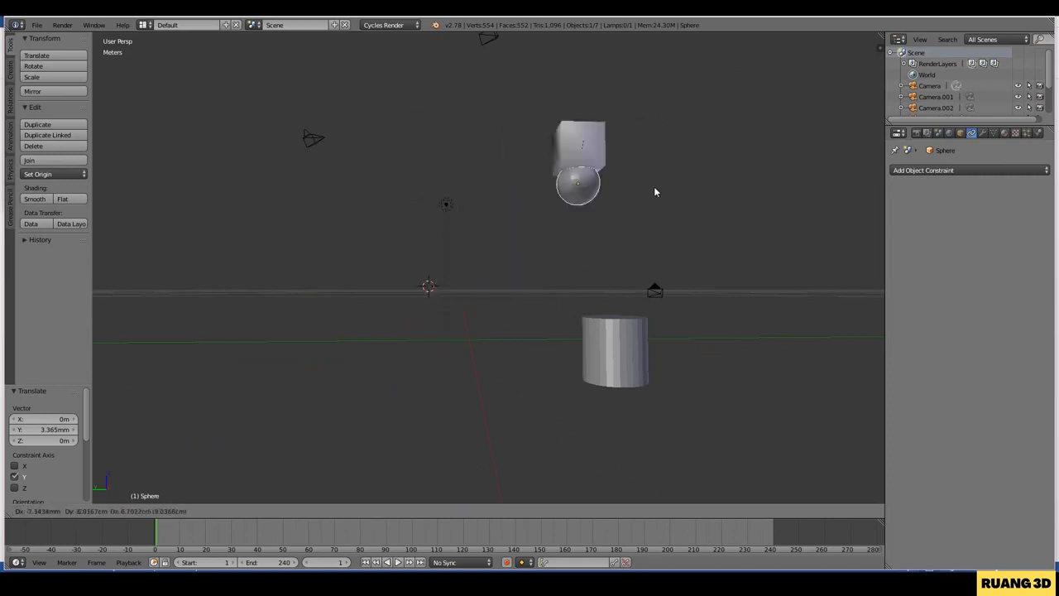
right_click(332, 186)
middle_click_drag(333, 186, 357, 212)
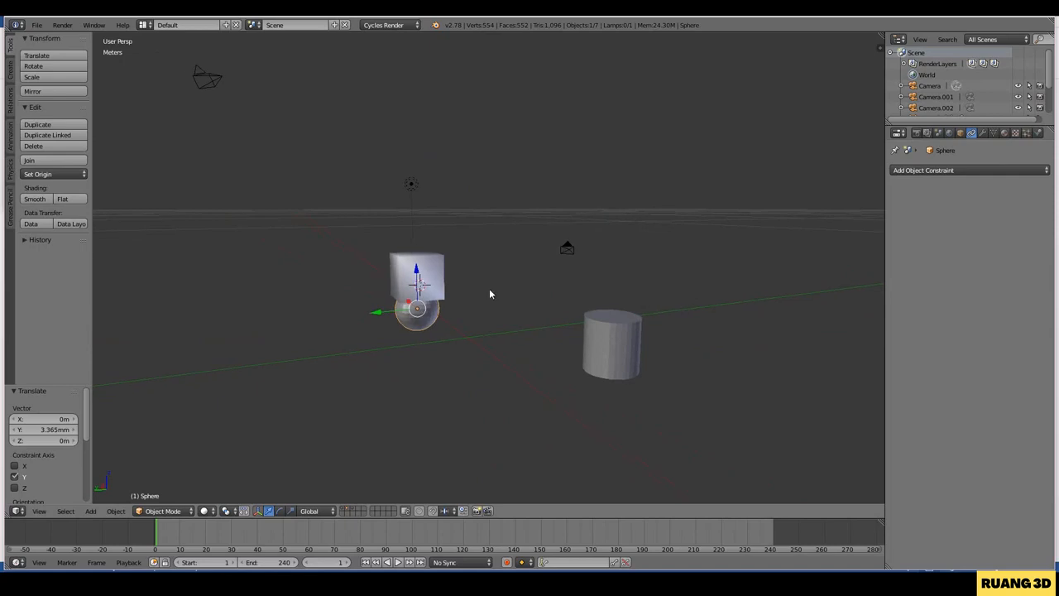
Open the list of available object constraints for the sphere
left_click(936, 171)
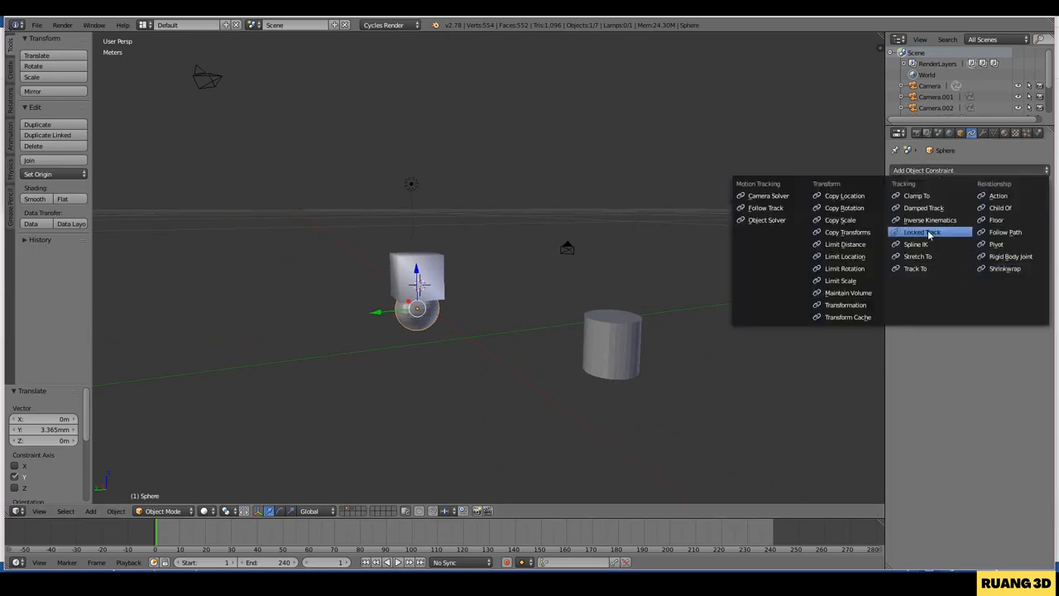